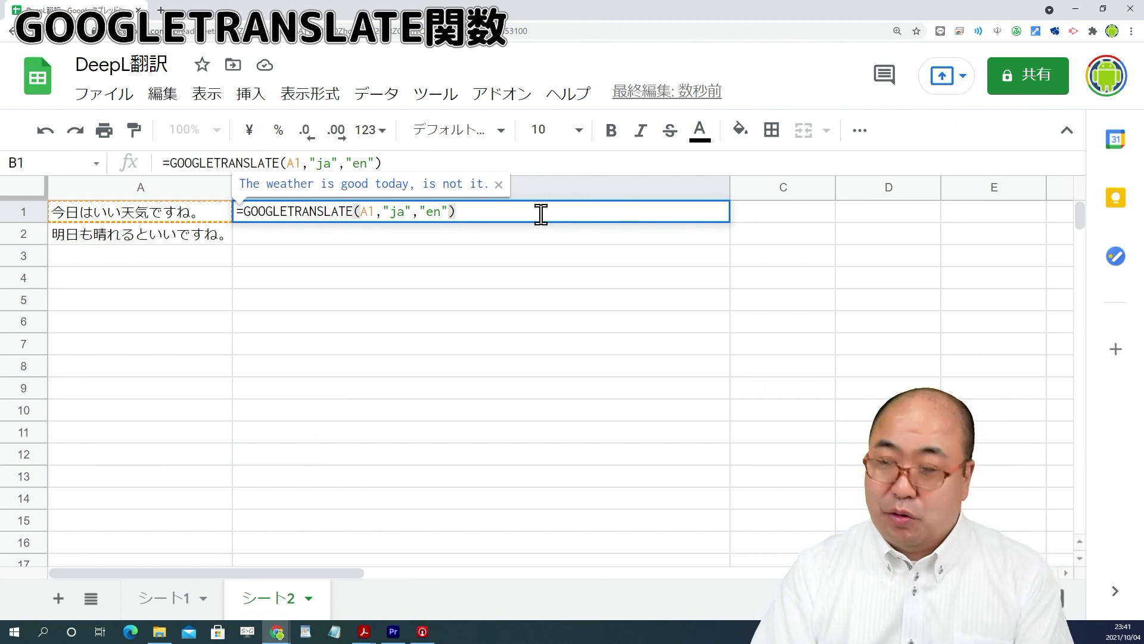
Commit the formula =GOOGLETRANSLATE(A1,"ja","en") in cell B1 and fill it down to B2.
key(Return)
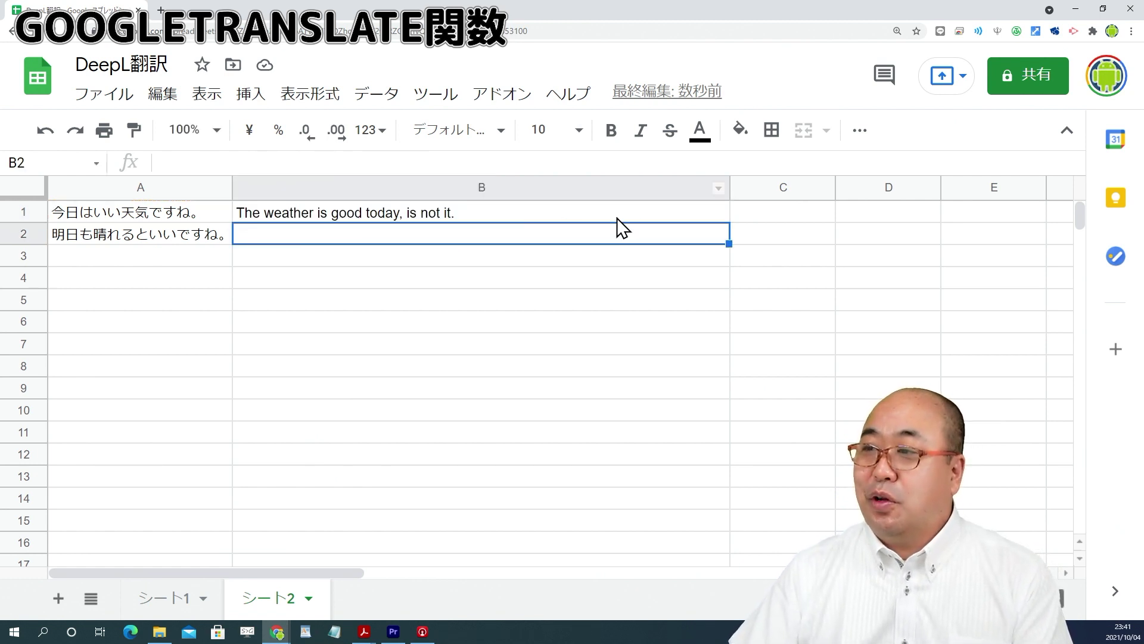
click(691, 218)
drag(732, 223, 731, 236)
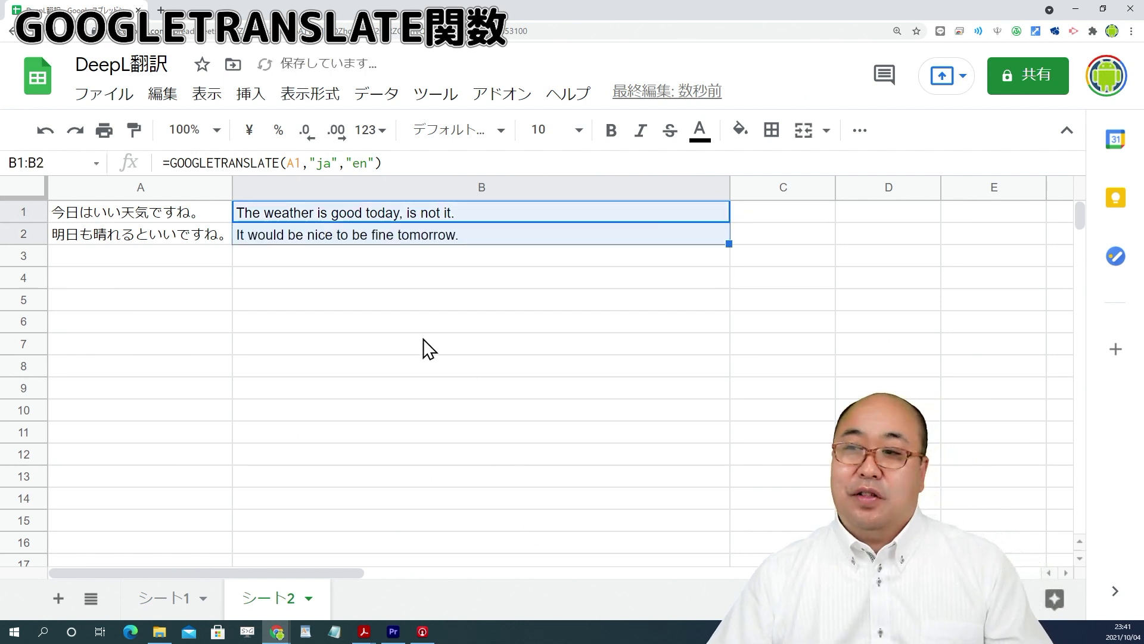
click(361, 280)
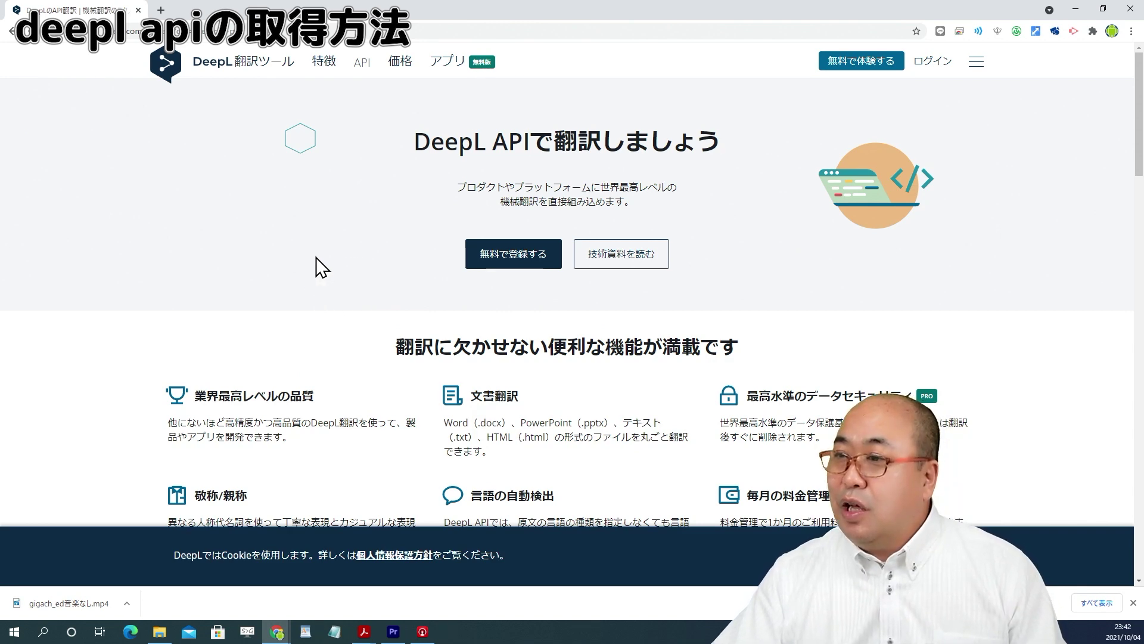
Sign up for the DeepL API Free plan, agreeing to both terms-of-use statements.
click(511, 259)
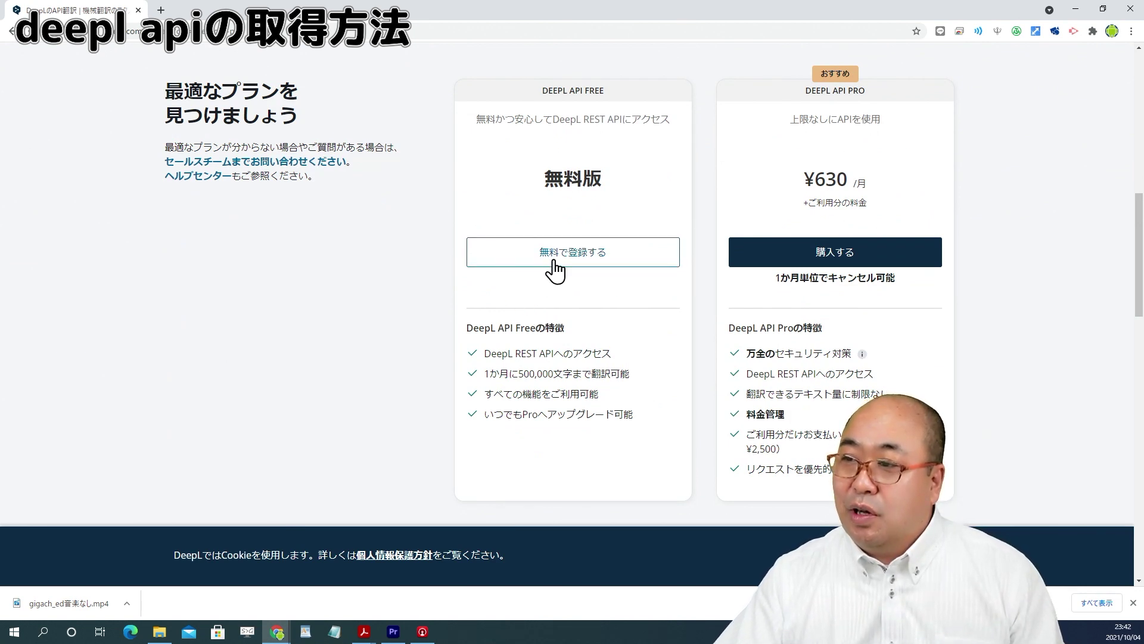
click(554, 271)
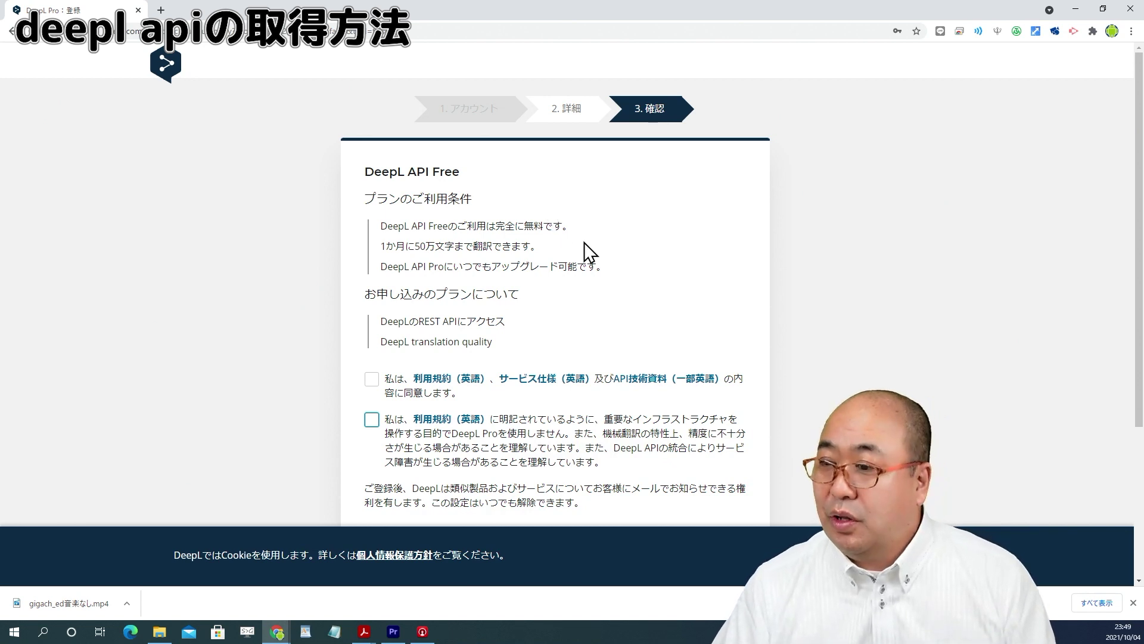
scroll(584, 251, down, 3)
click(372, 203)
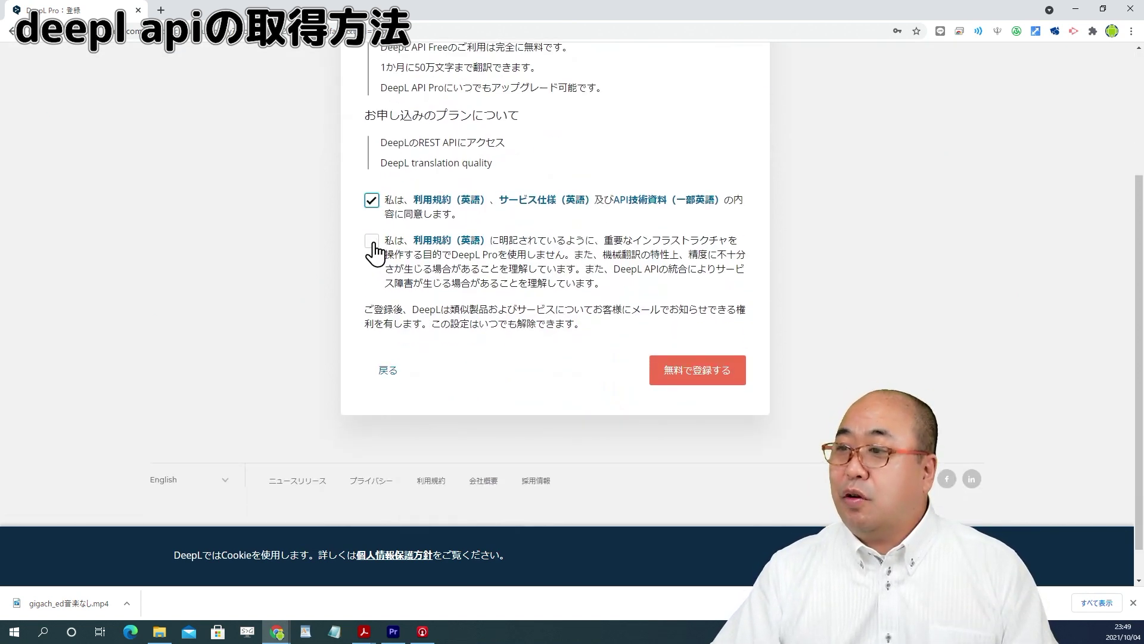
click(373, 243)
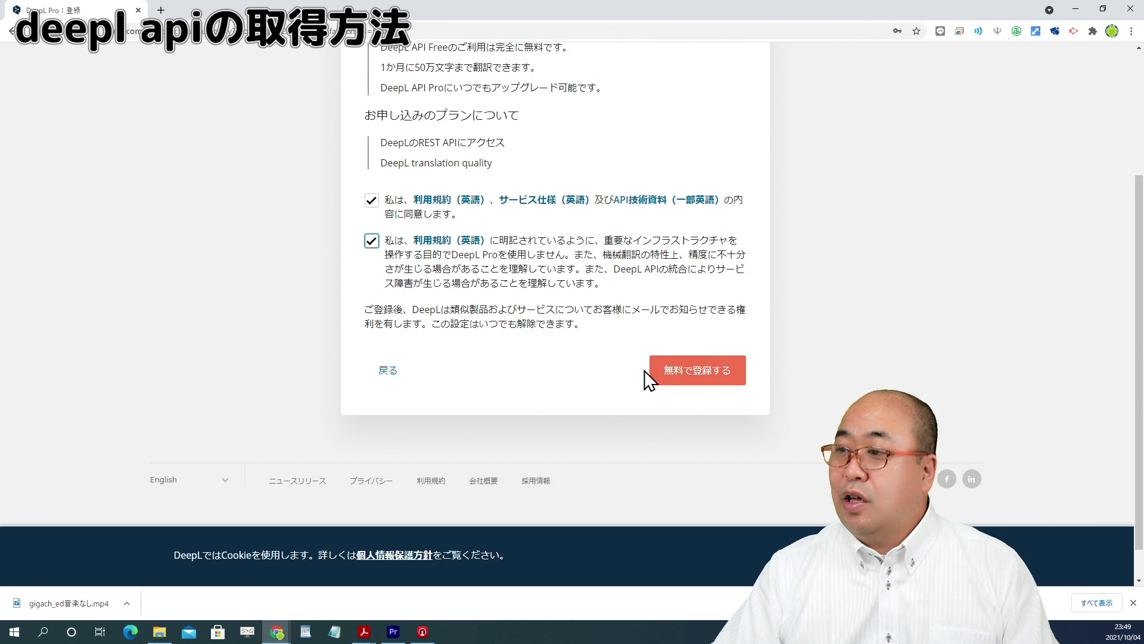
click(691, 381)
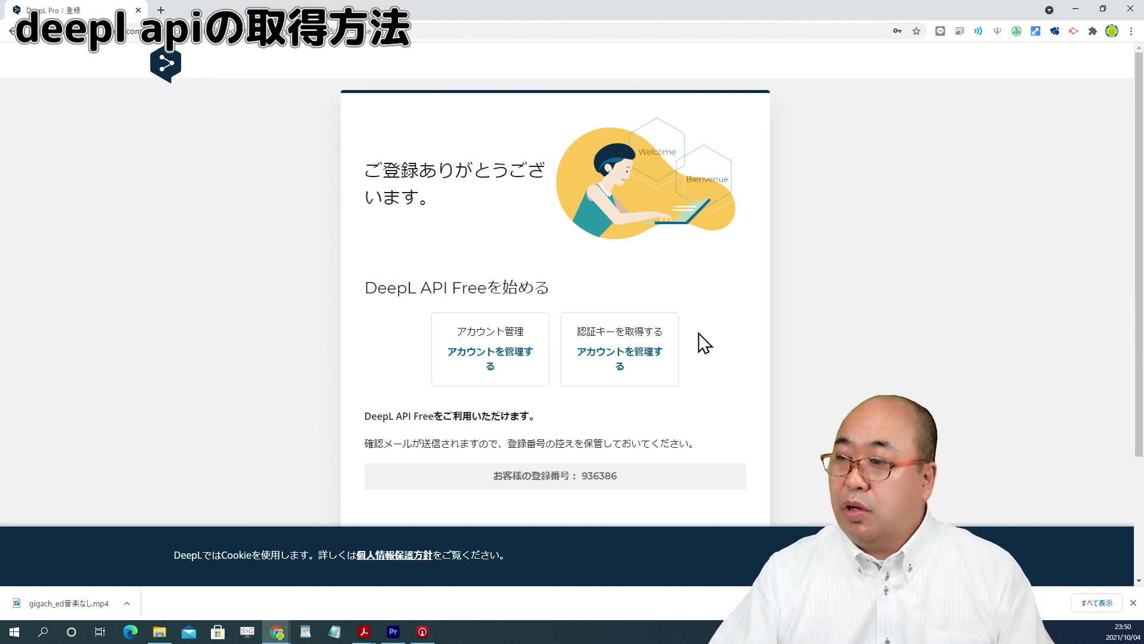
Open the account details from the DeepL account management and copy the DeepL API authentication key.
click(627, 361)
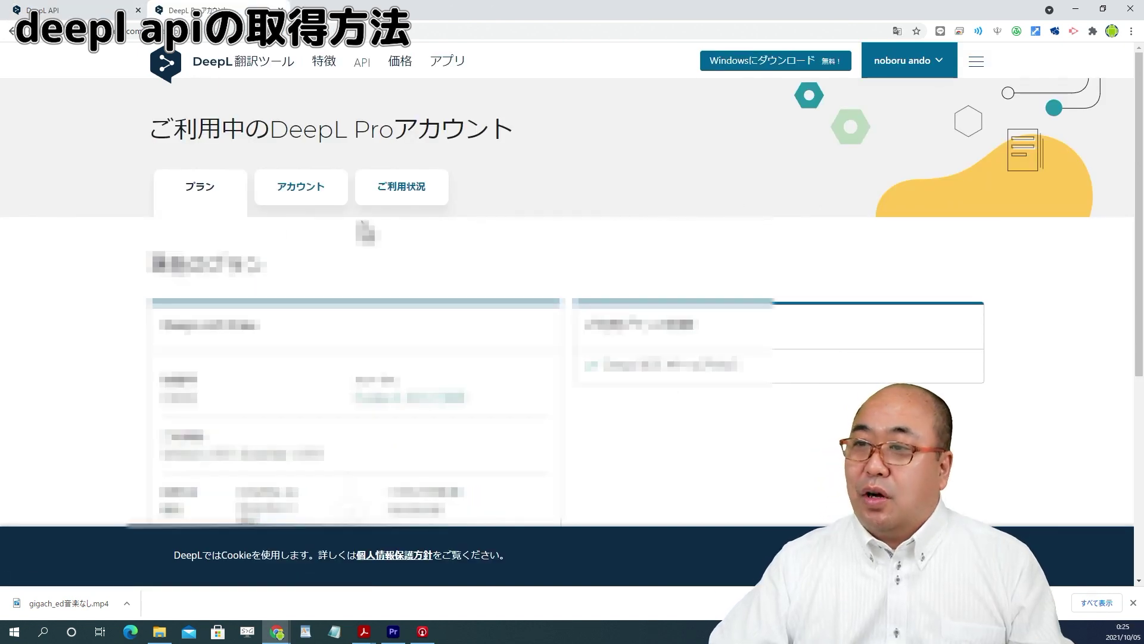
click(305, 203)
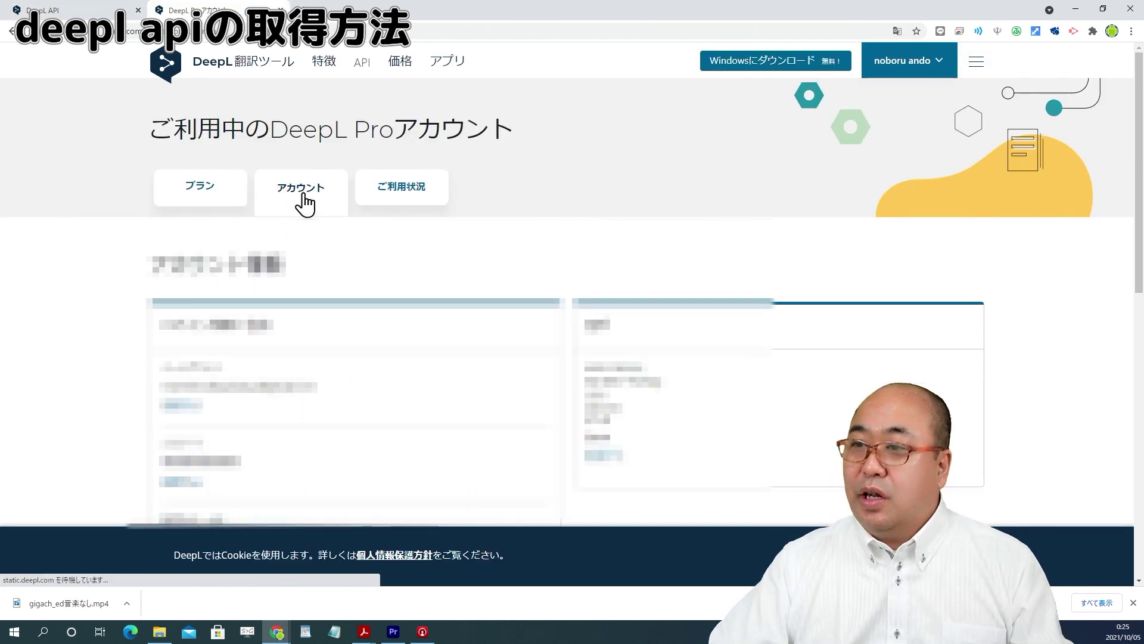
scroll(519, 228, down, 2)
scroll(523, 226, down, 8)
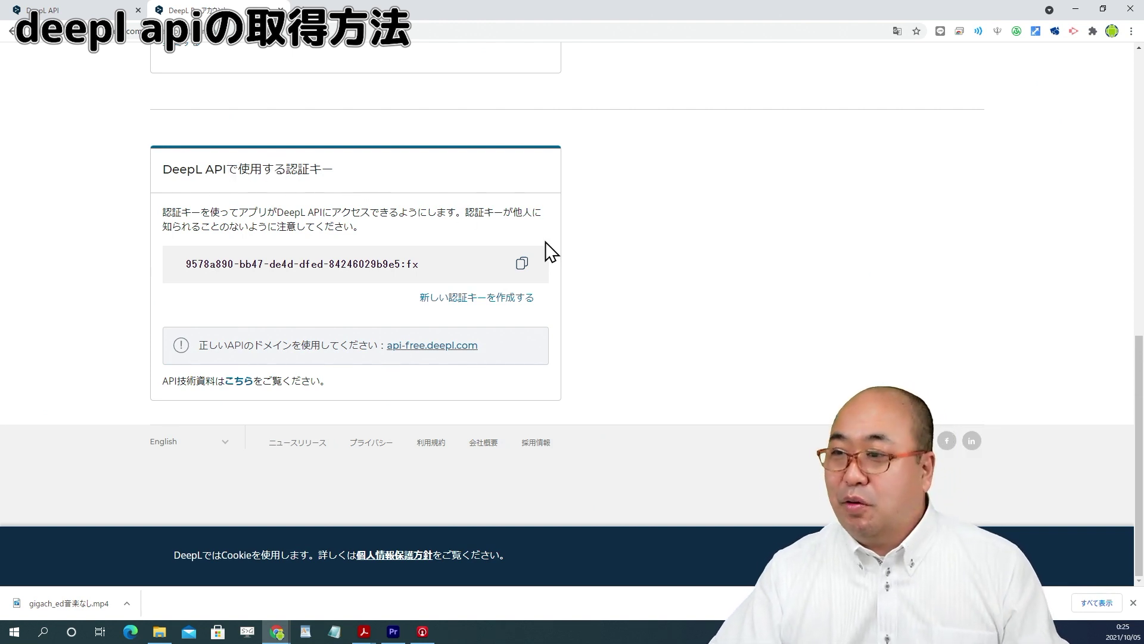
click(524, 269)
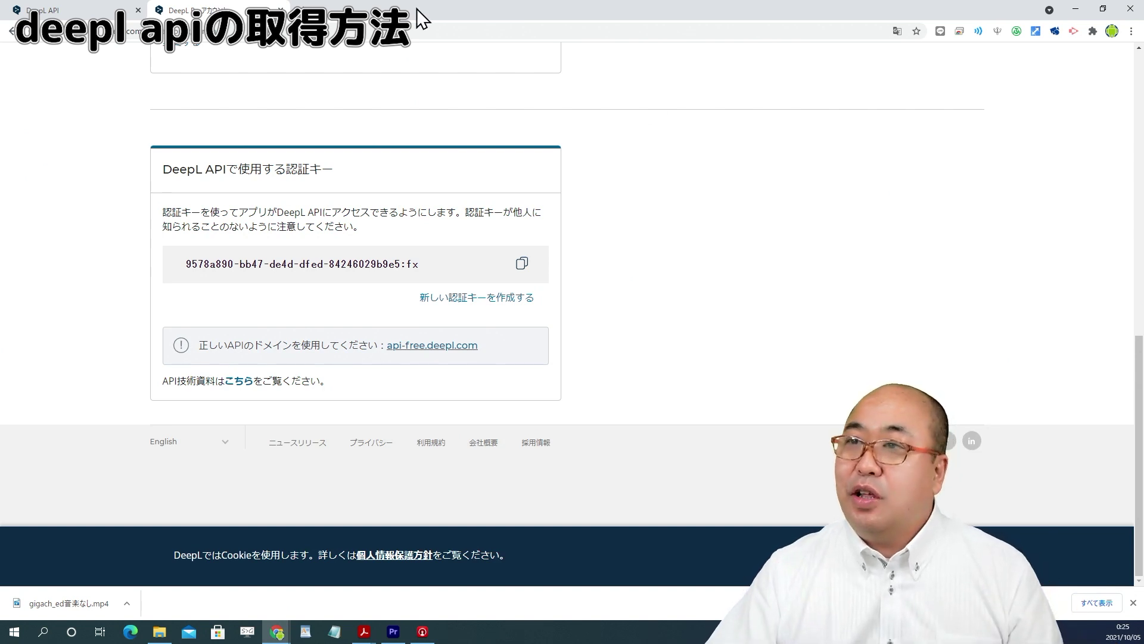
Open the shared spreadsheet's copy link in a new browser tab and create a copy of DeepL翻訳.
click(301, 11)
key(ctrl+v)
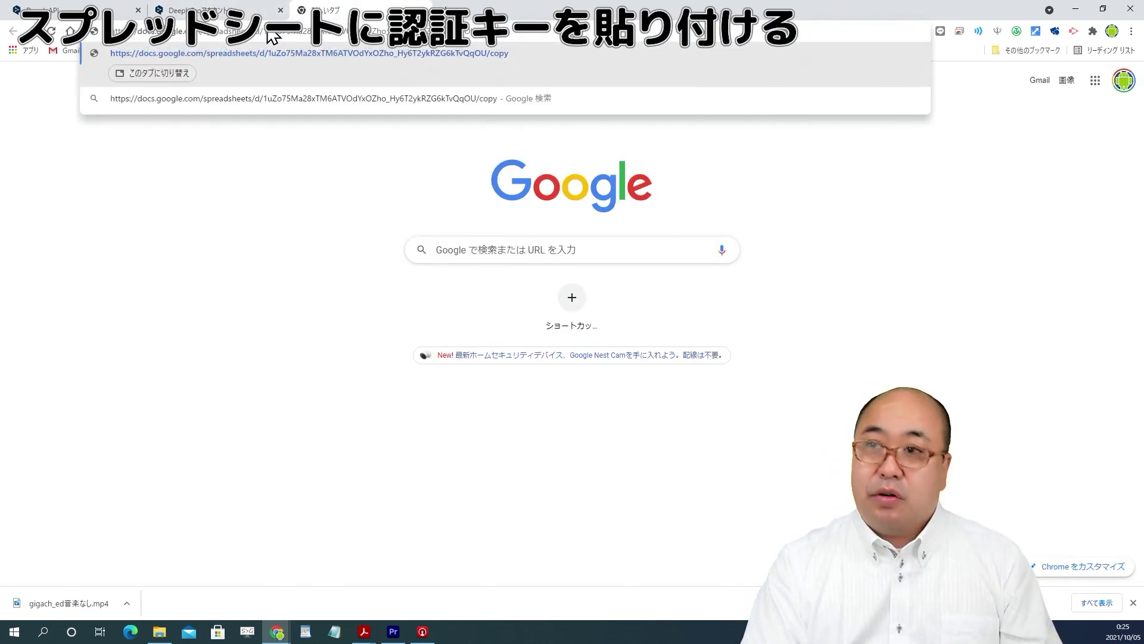
key(Return)
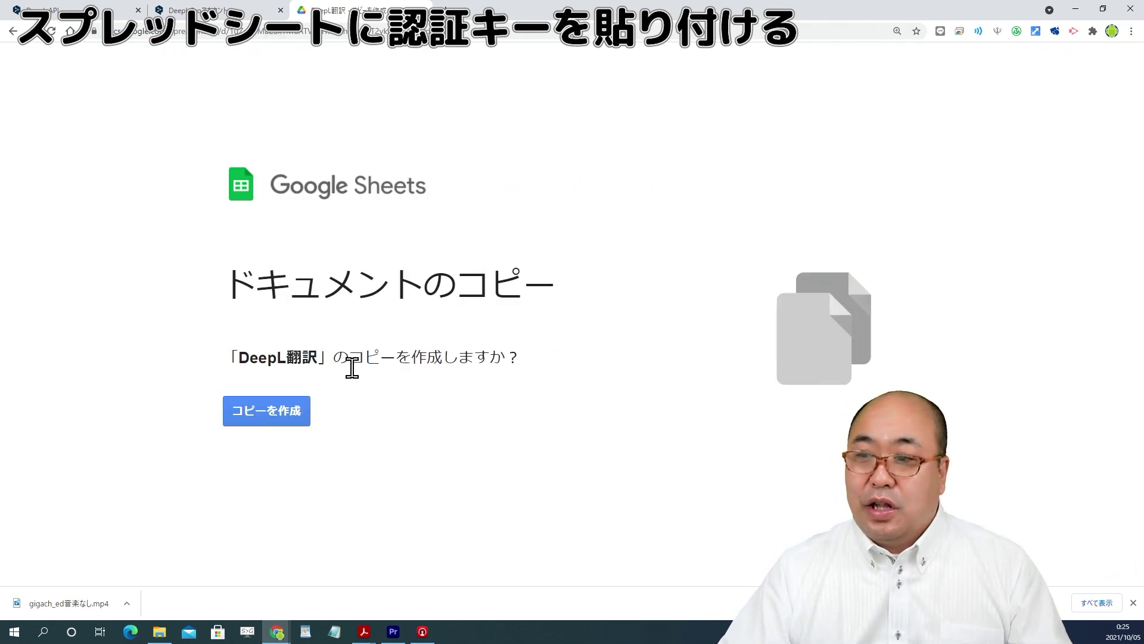
click(277, 409)
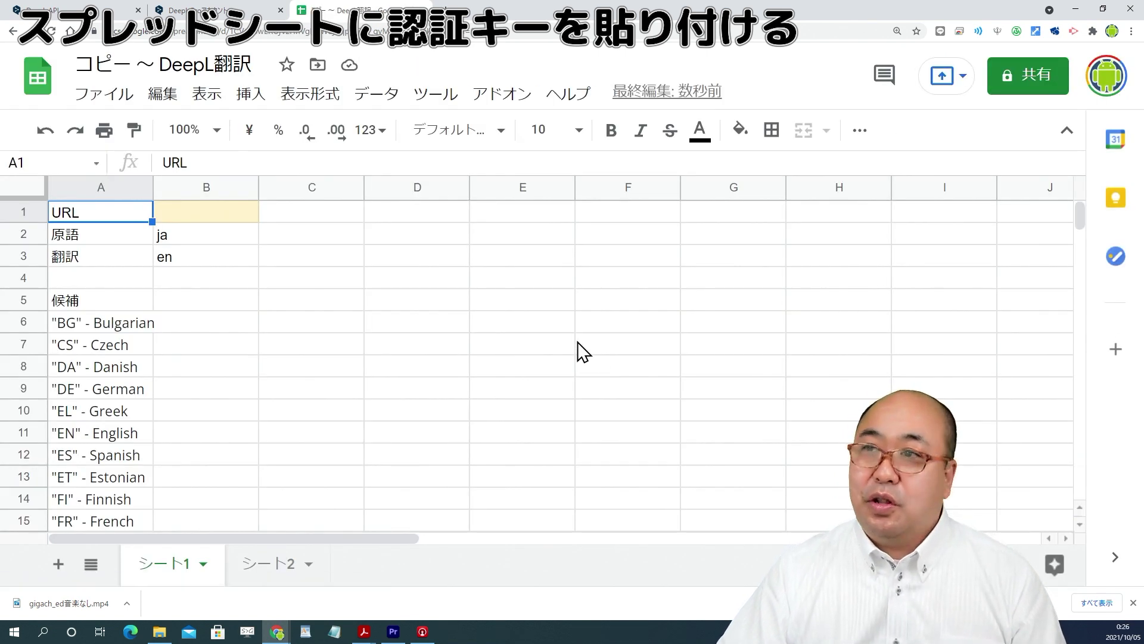
Paste the DeepL API authentication key into cell B1 of シート1.
click(227, 217)
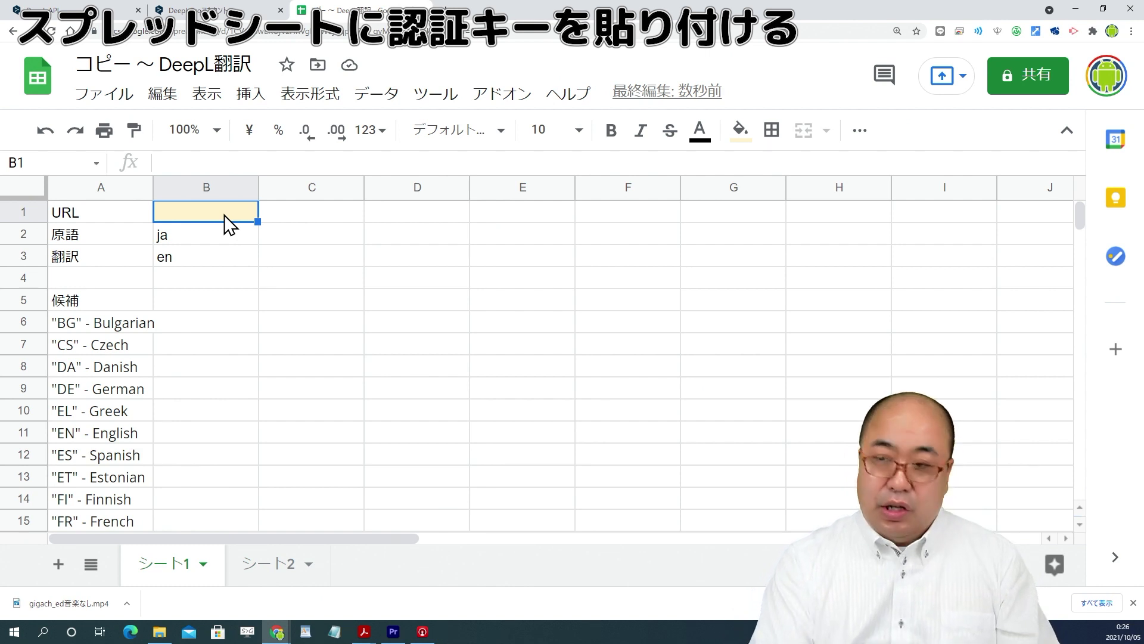
key(ctrl+v)
double_click(224, 213)
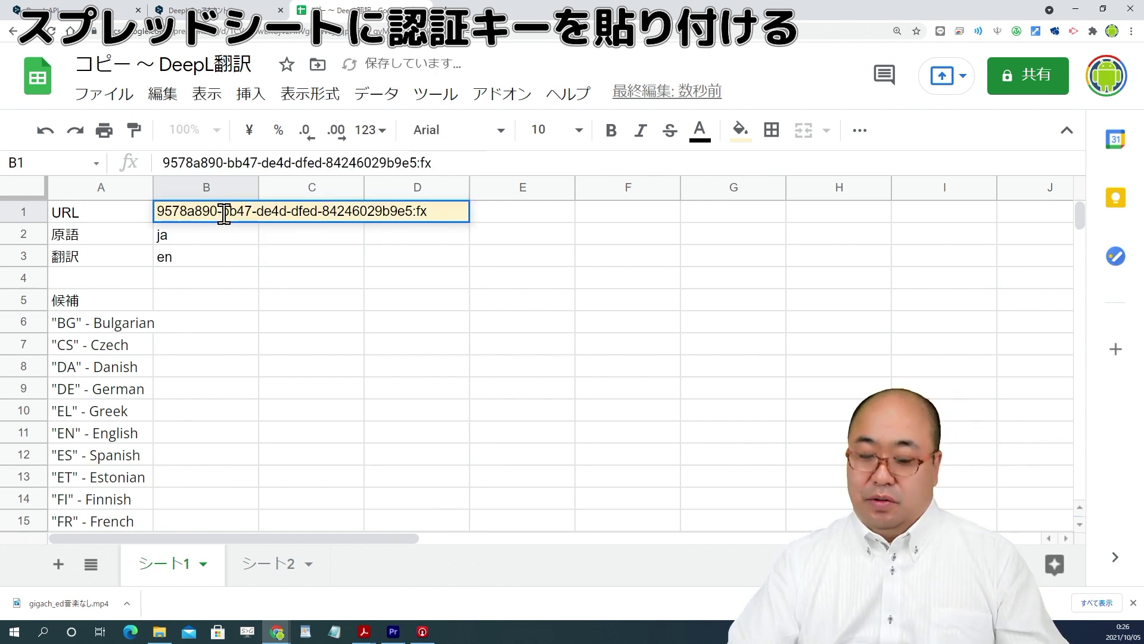
key(Return)
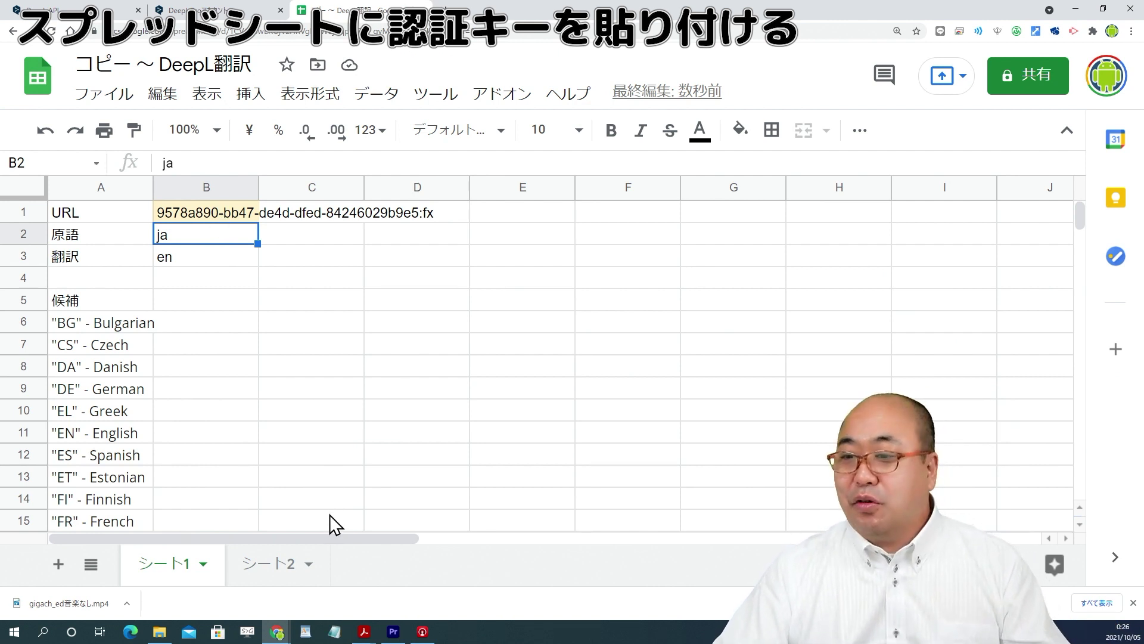
On シート2, enter a deepl formula in cell C1 that translates the text in A1.
click(280, 570)
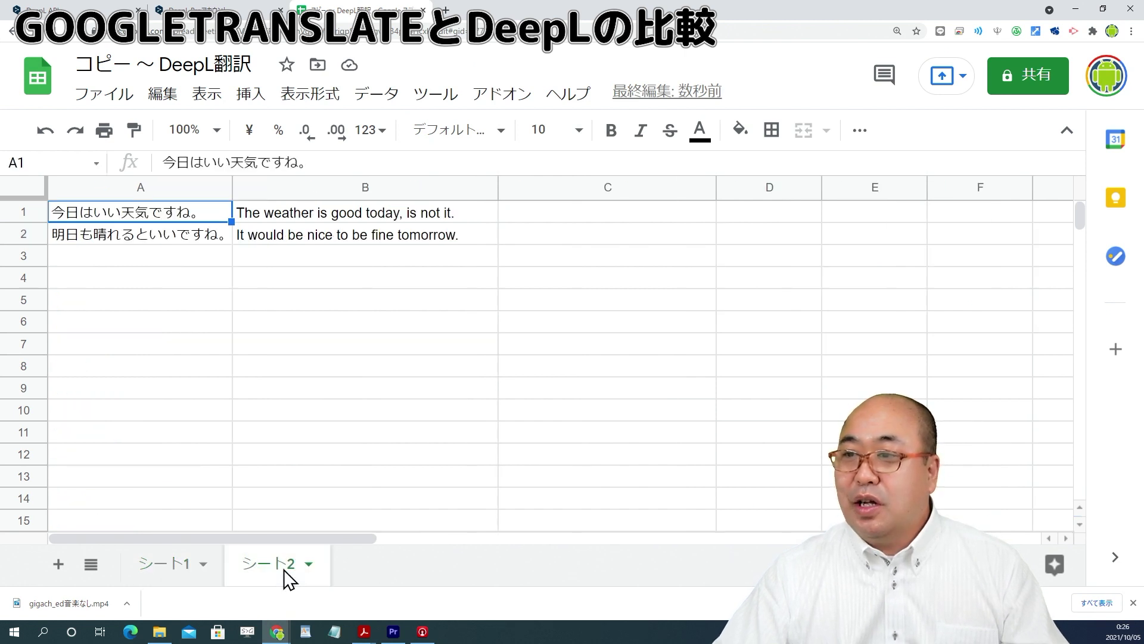
double_click(318, 219)
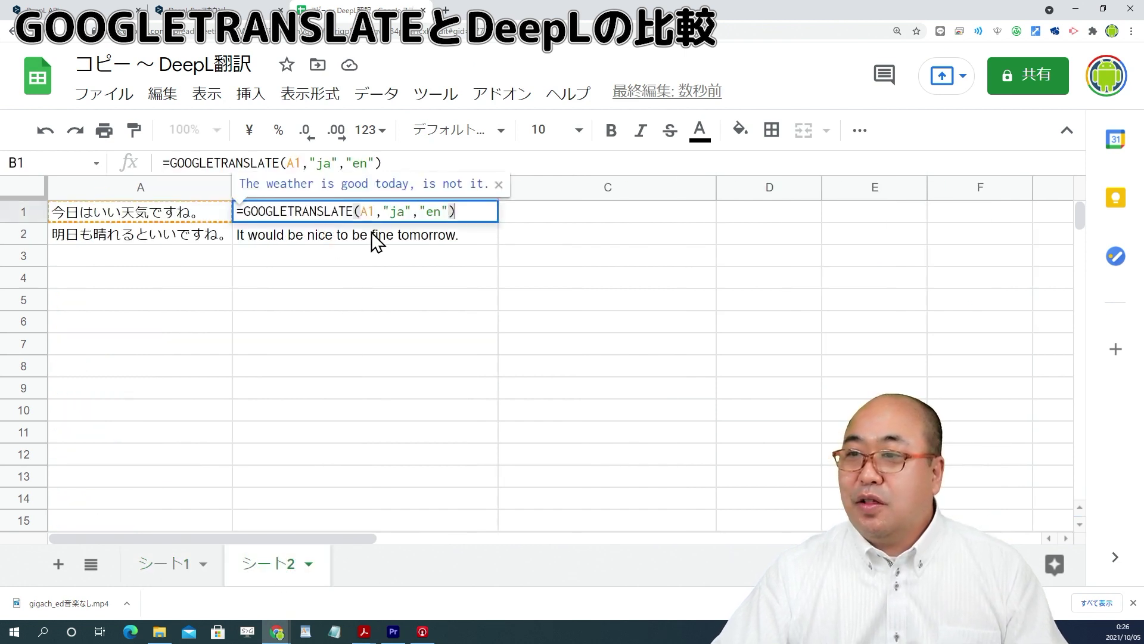
click(439, 302)
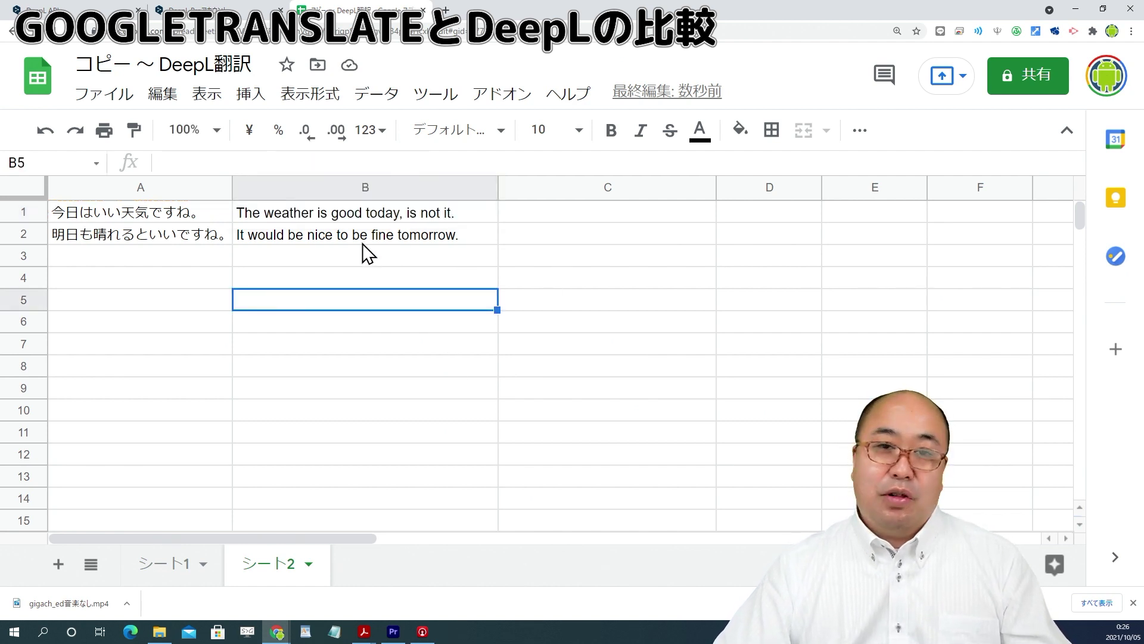
click(593, 228)
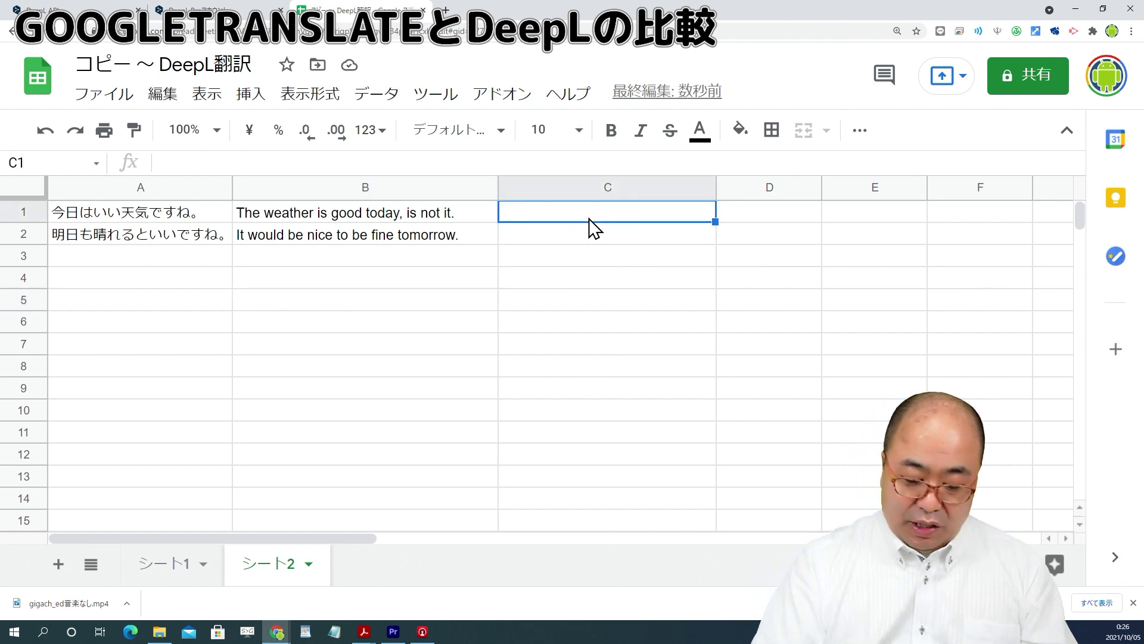
text(=)
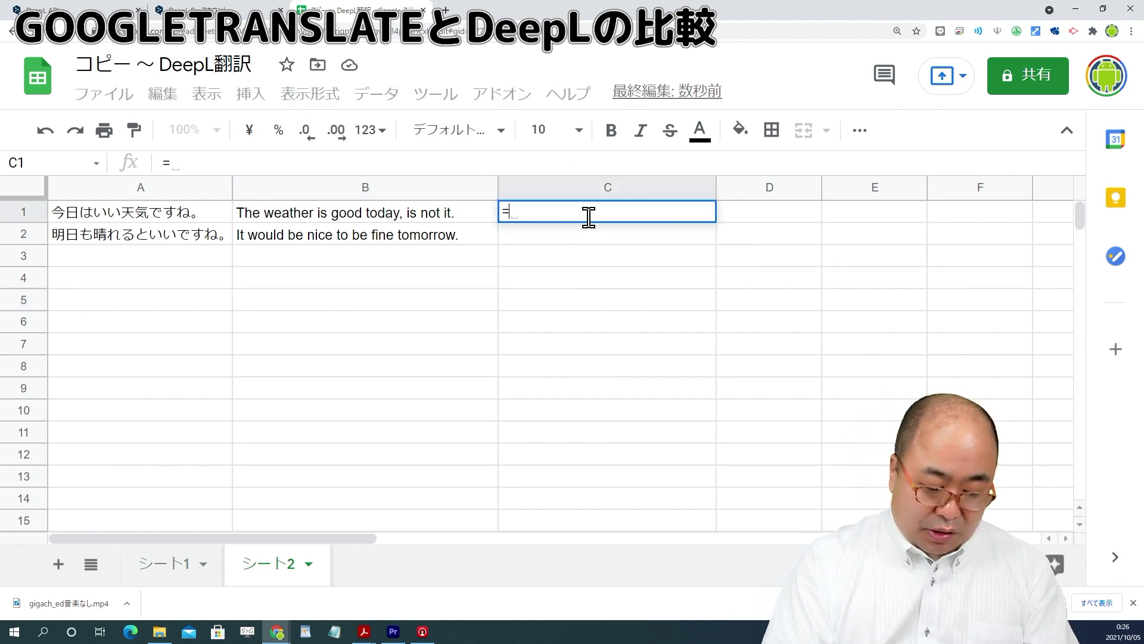
text(deepl)
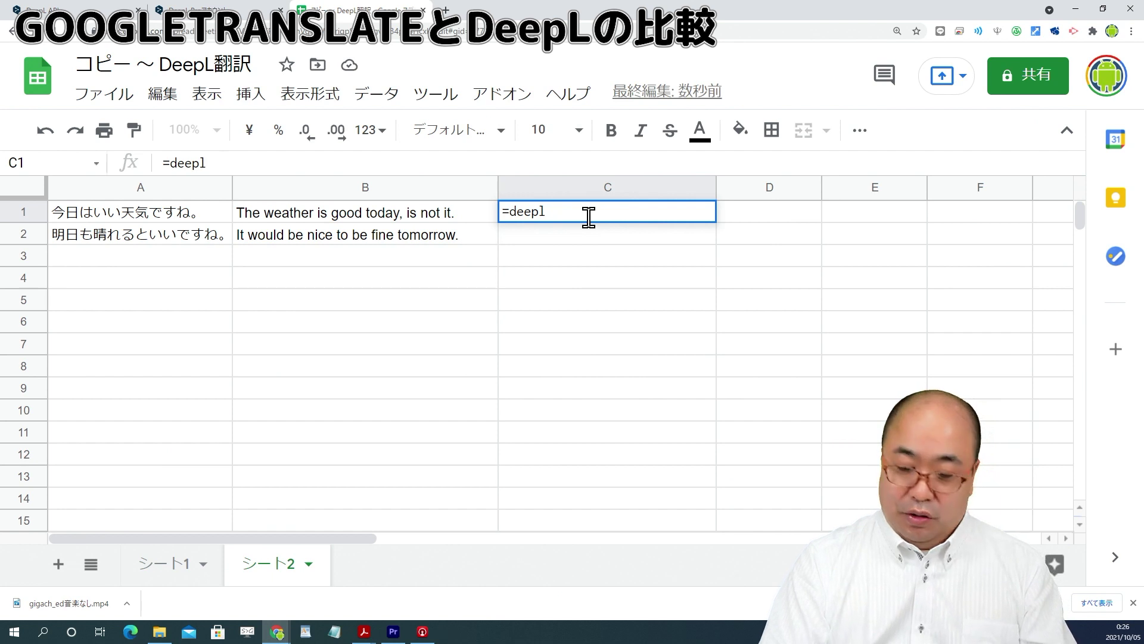
text(()
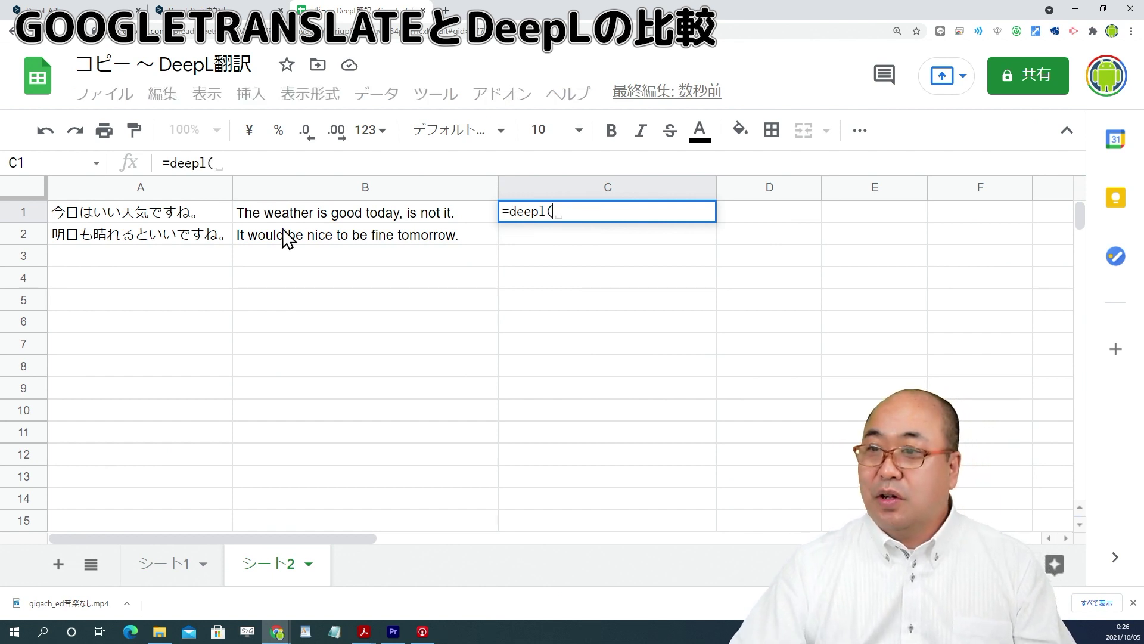
click(198, 219)
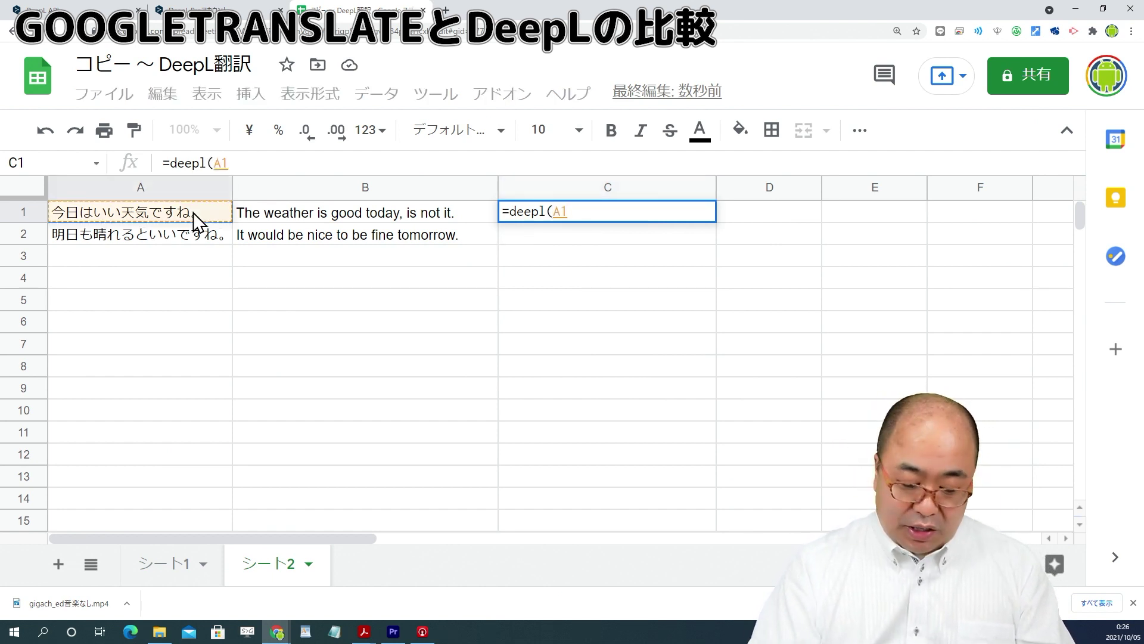
key(Return)
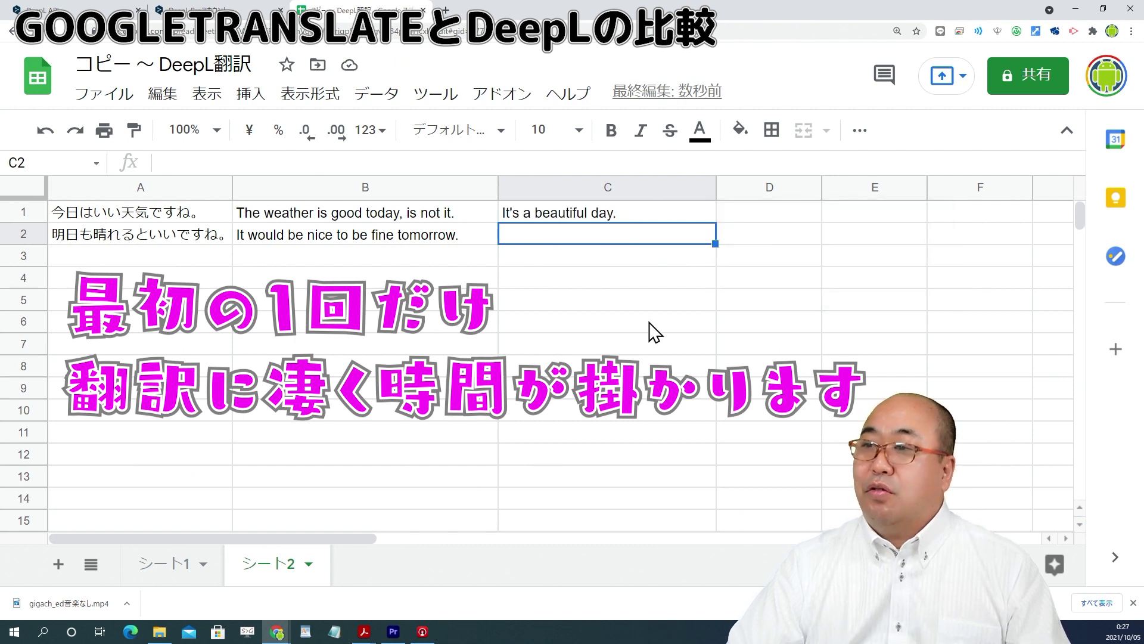
Enter the formula =deepl(A2) in cell C2 to translate the second sentence.
click(611, 212)
click(632, 234)
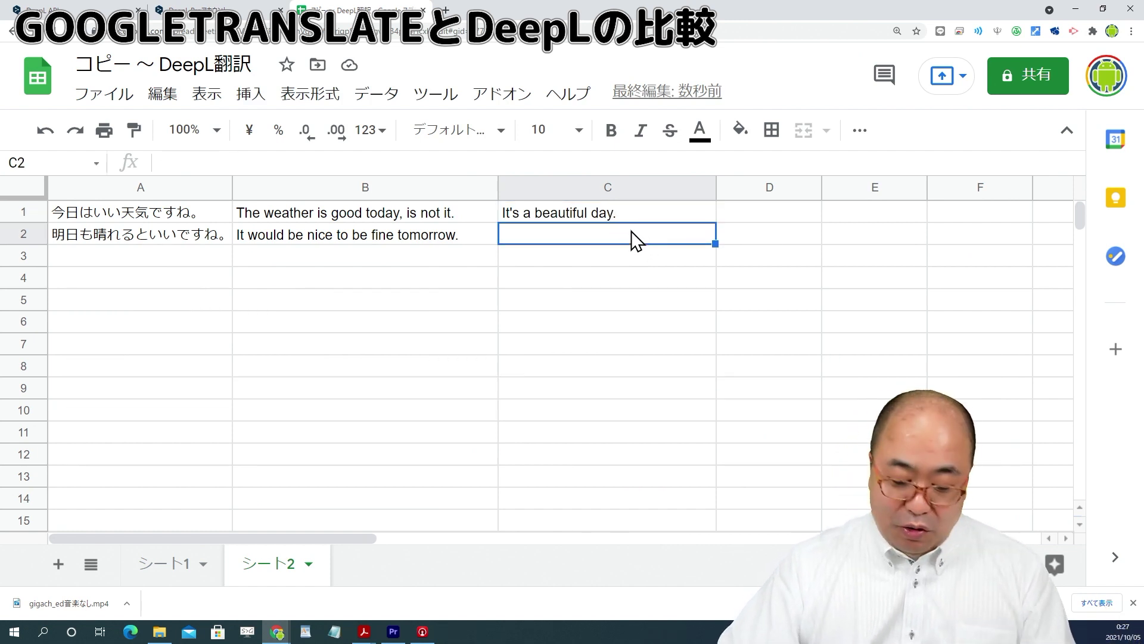
text(=deepl()
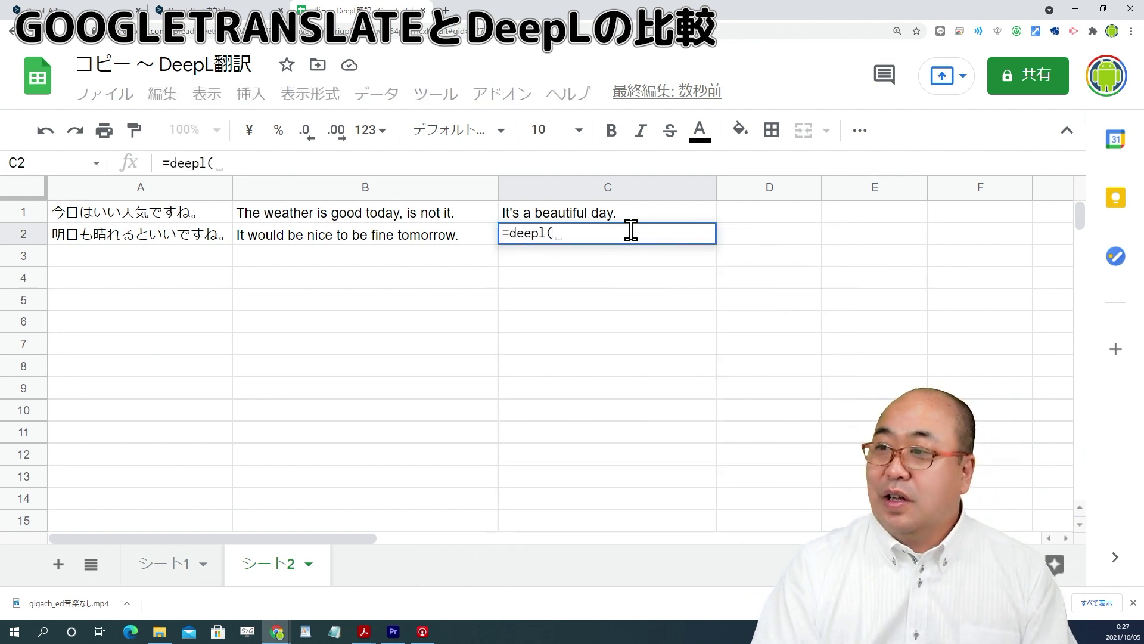
key(Left)
key(Left)
text())
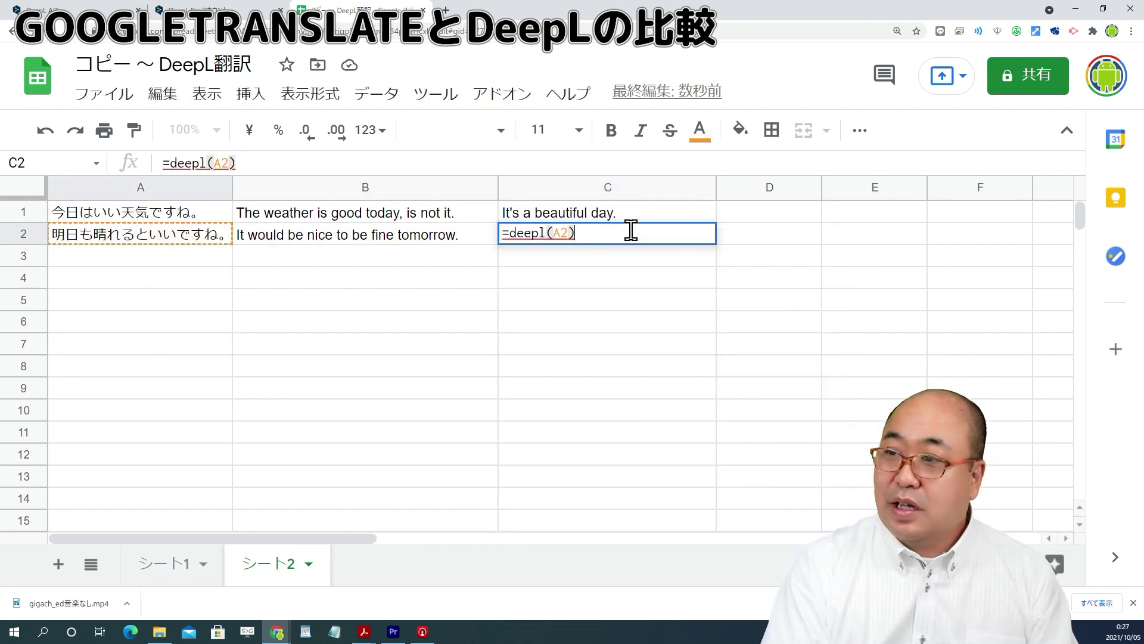
key(Return)
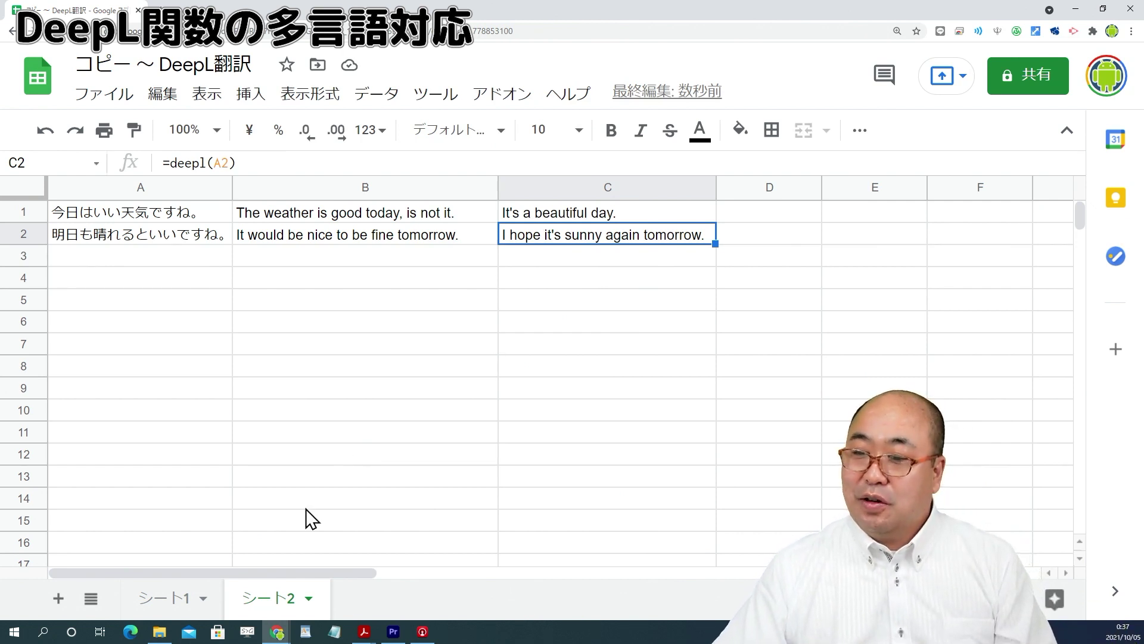
Look through the list of candidate language codes in column A of シート1, down to the Chinese entry.
click(173, 603)
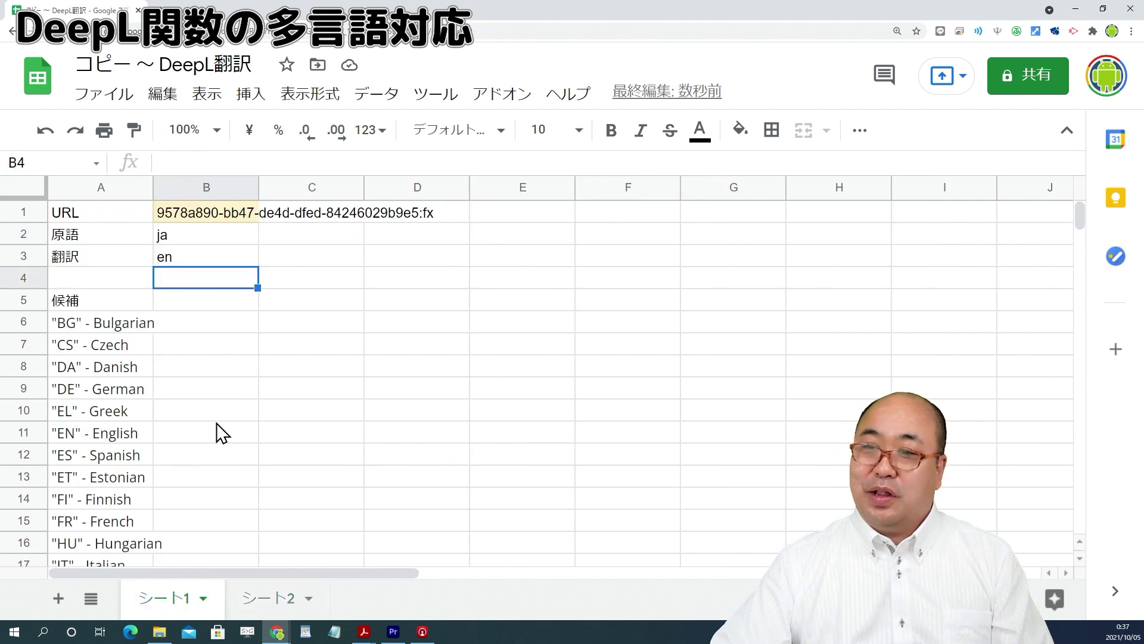
click(78, 305)
scroll(80, 309, down, 2)
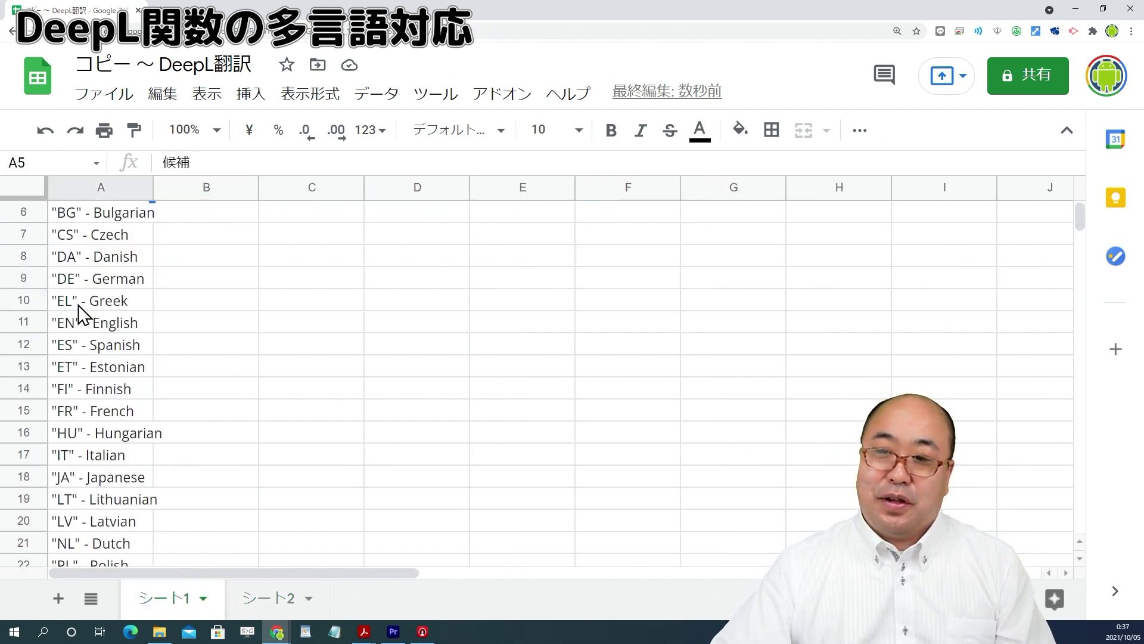
scroll(82, 313, down, 5)
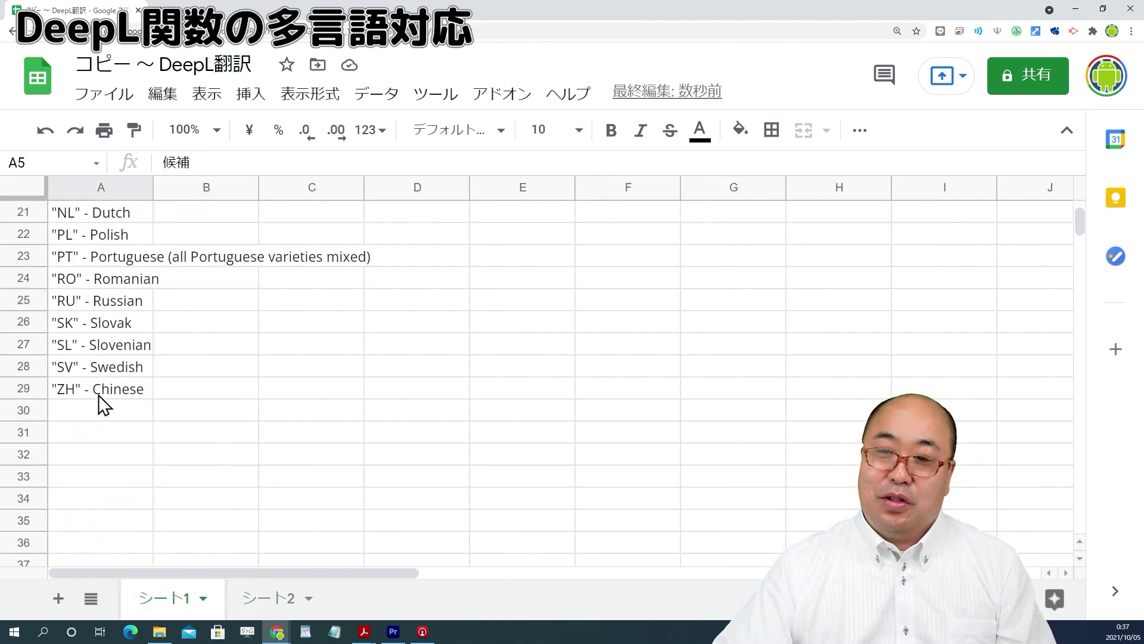
click(99, 393)
scroll(152, 414, up, 7)
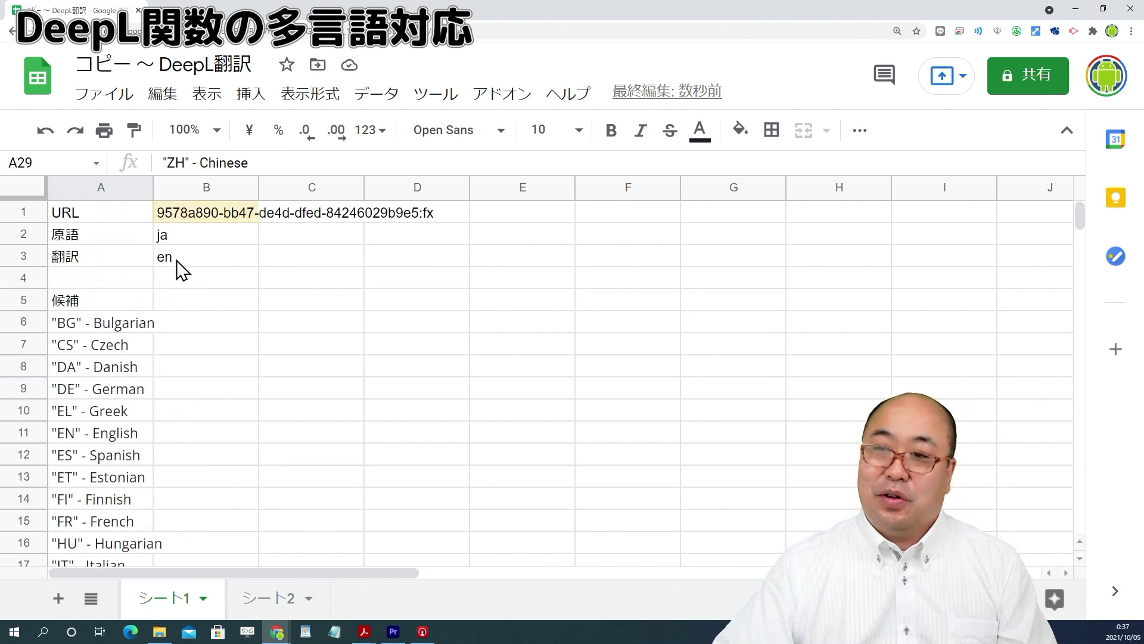
Set the target translation language in cell B3 of シート1 to zh.
click(176, 261)
text(zh)
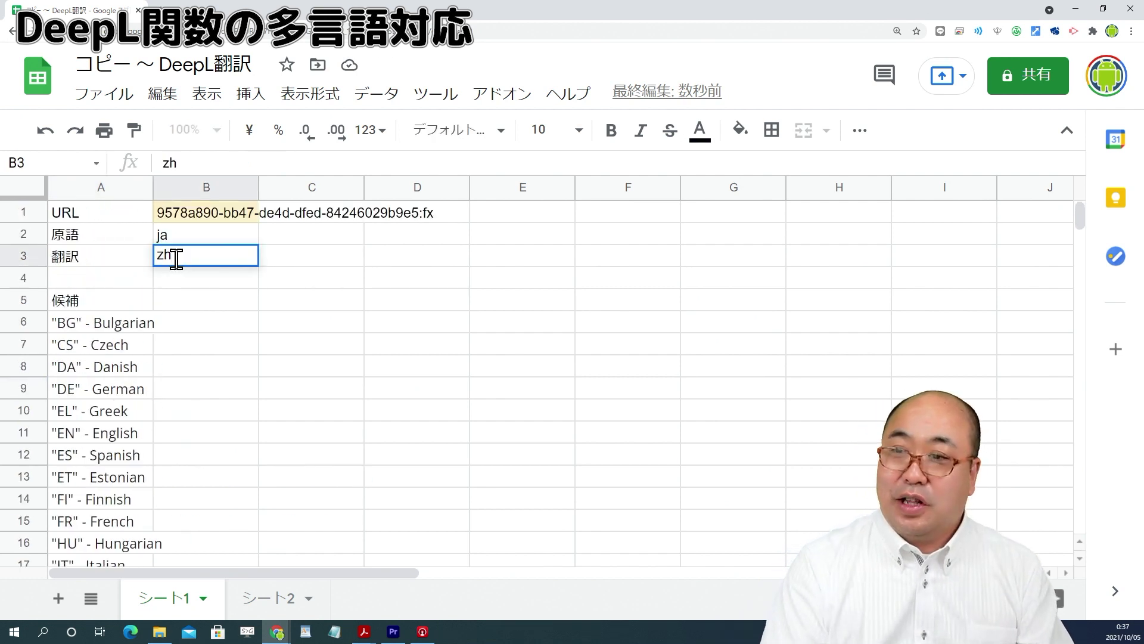
key(Return)
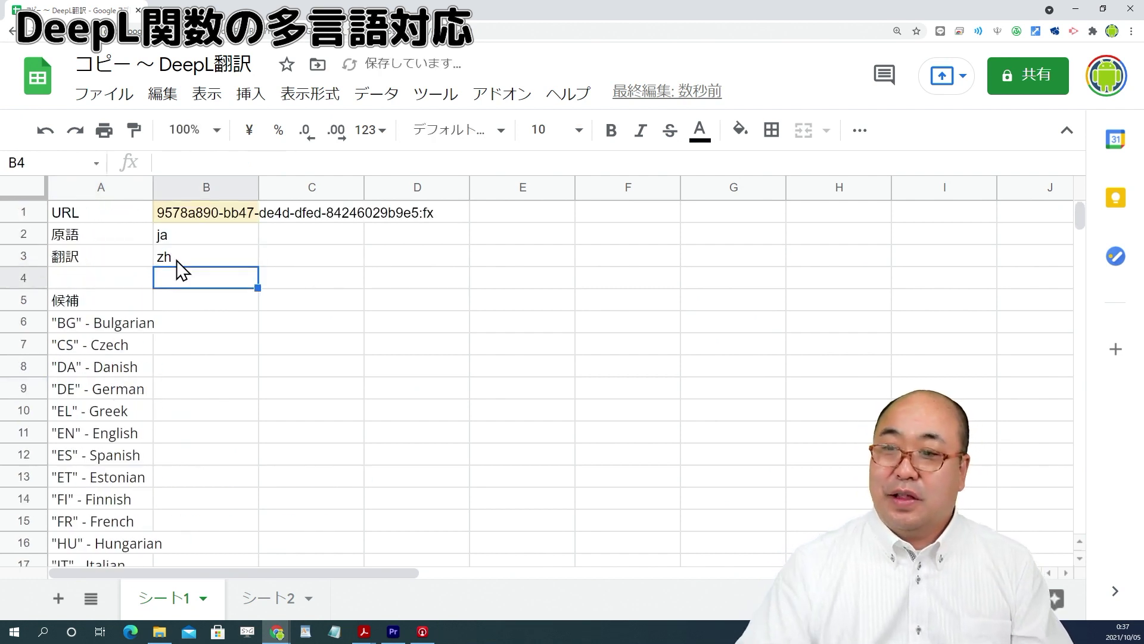
Clear the existing deepl formulas from cells C1 and C2 on シート2.
click(269, 601)
click(635, 220)
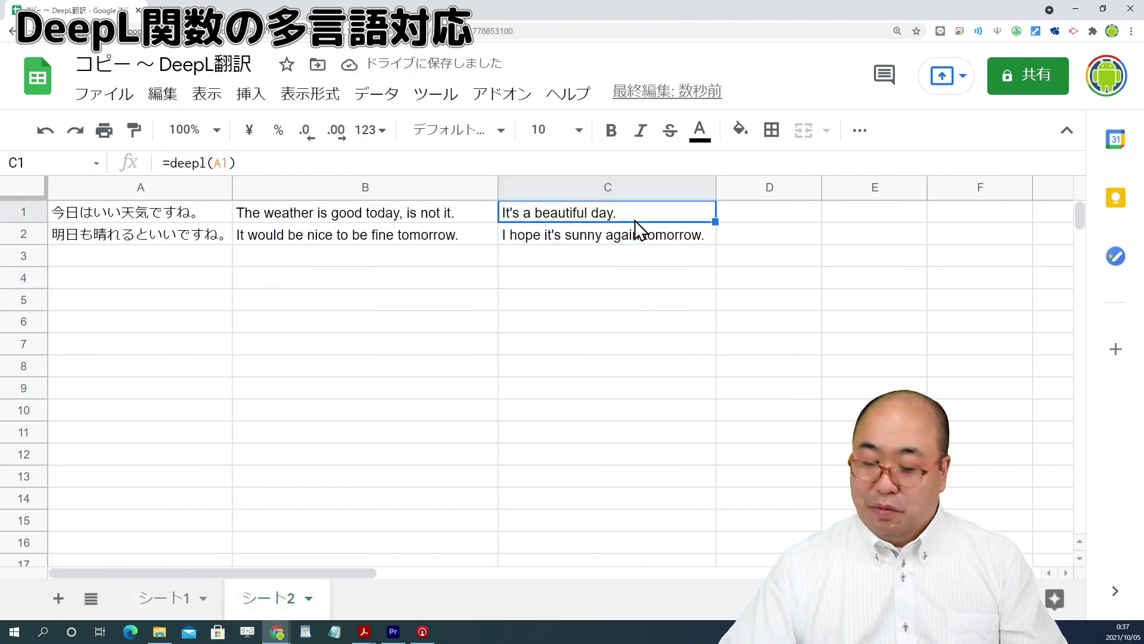
key(shift+Down)
key(Delete)
Enter the formula =deepl(A1) in cell C1 and fill it down to C2.
click(635, 220)
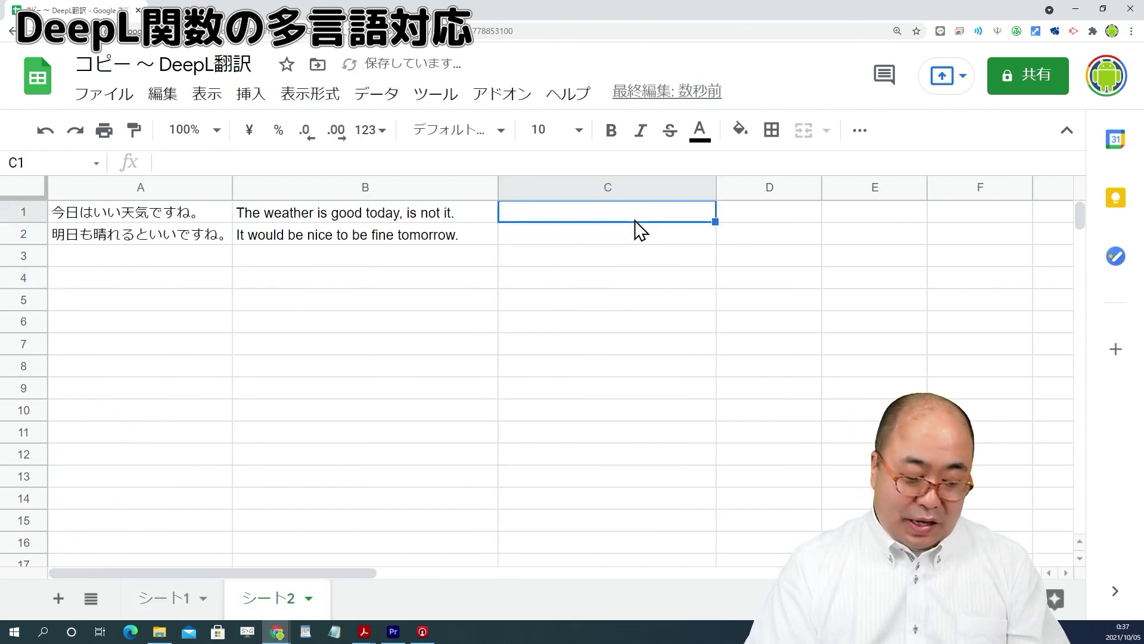
text(=deepl())
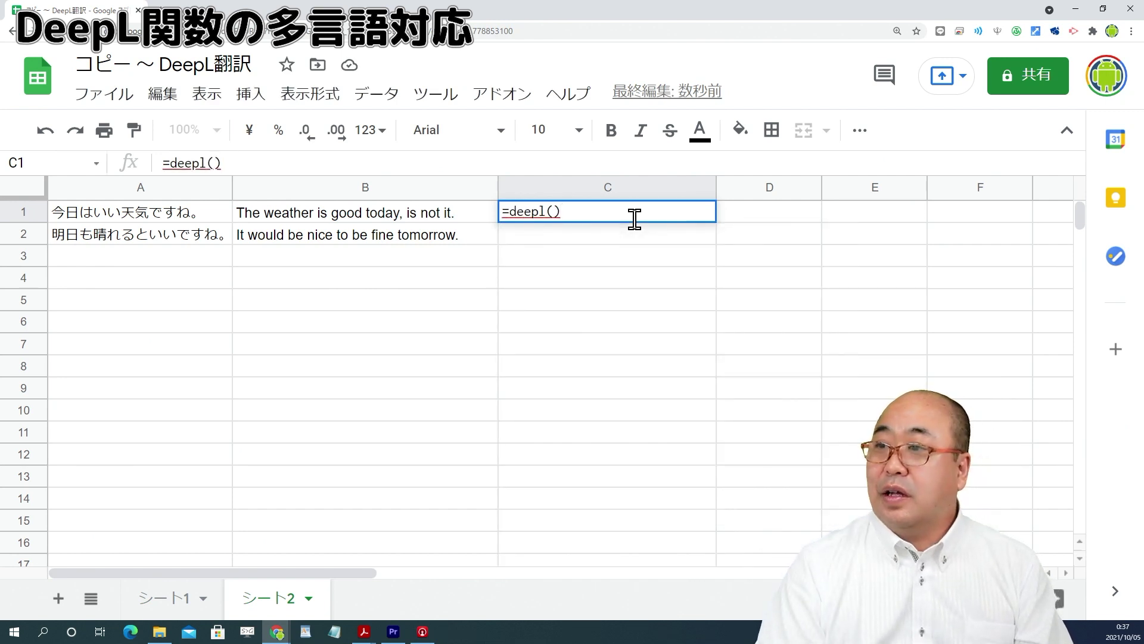
key(BackSpace)
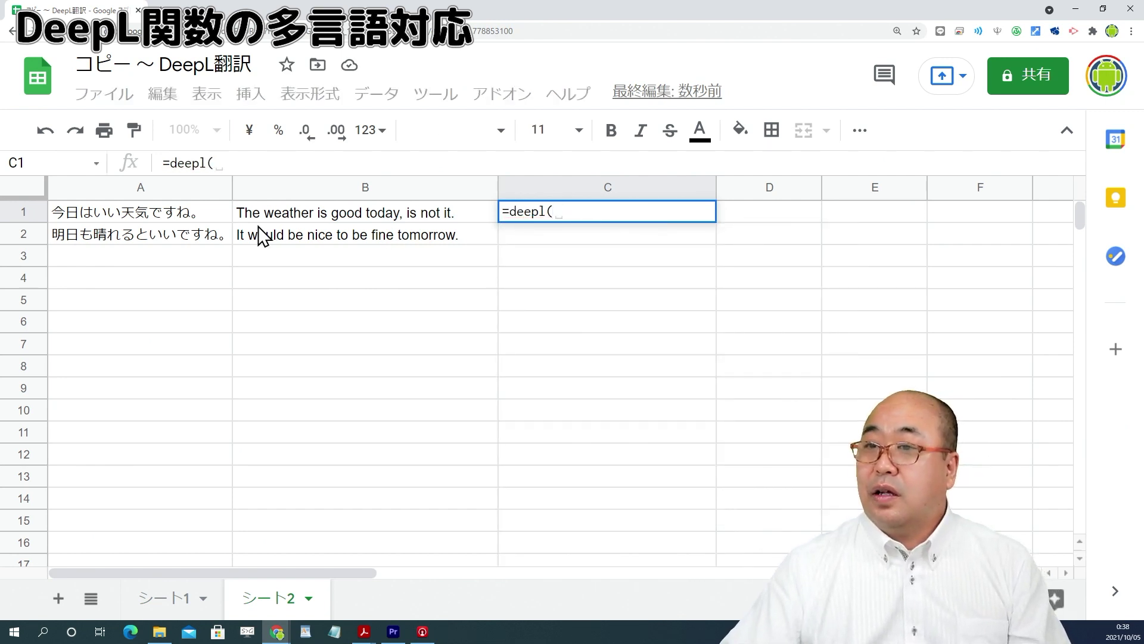
click(215, 217)
text())
key(Return)
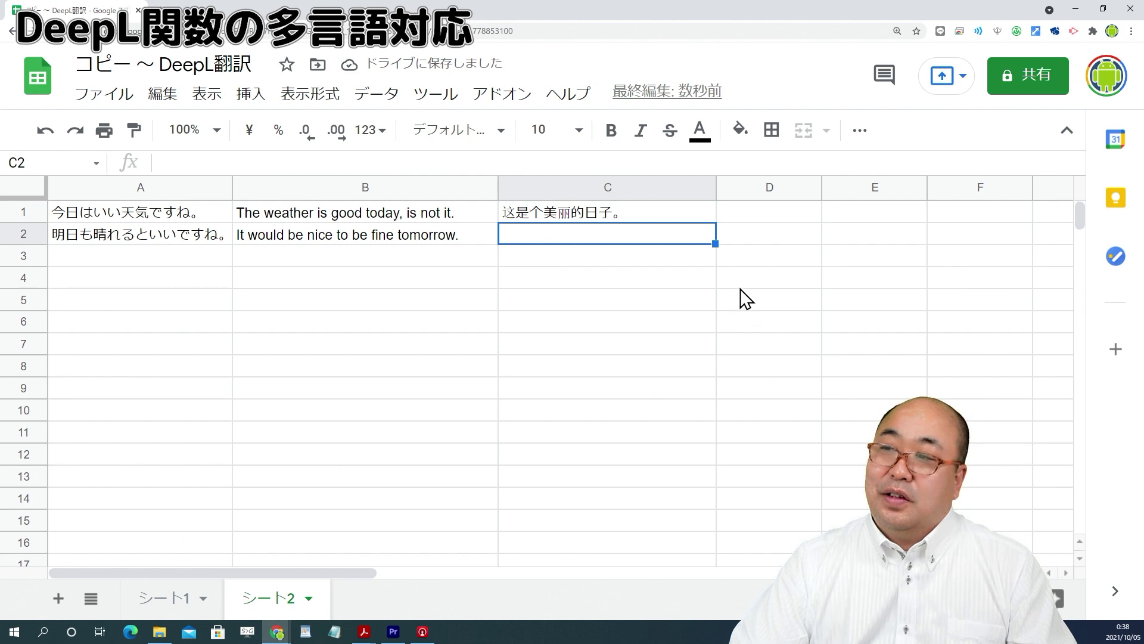
click(680, 216)
drag(716, 221, 715, 239)
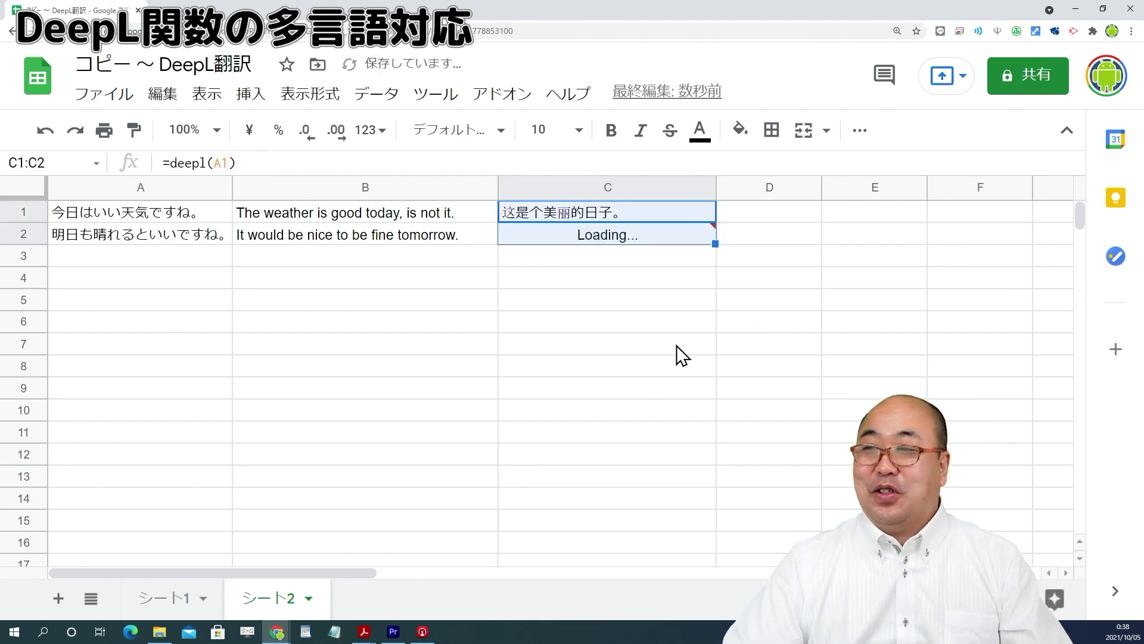